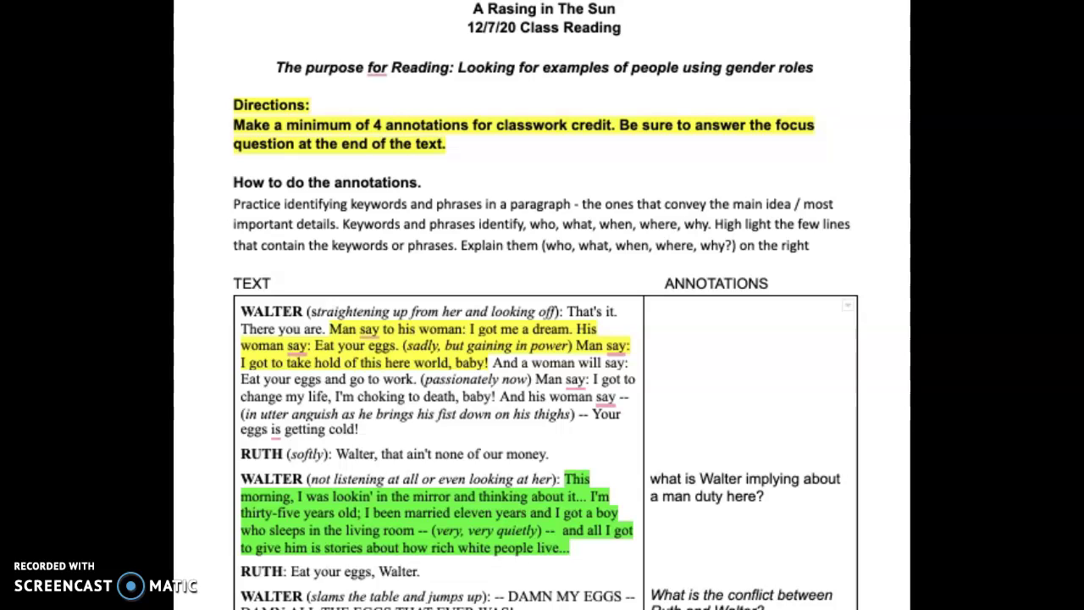
Step: Highlight the "How to do the annotations." heading in cyan
scroll(525, 440, "down", 3)
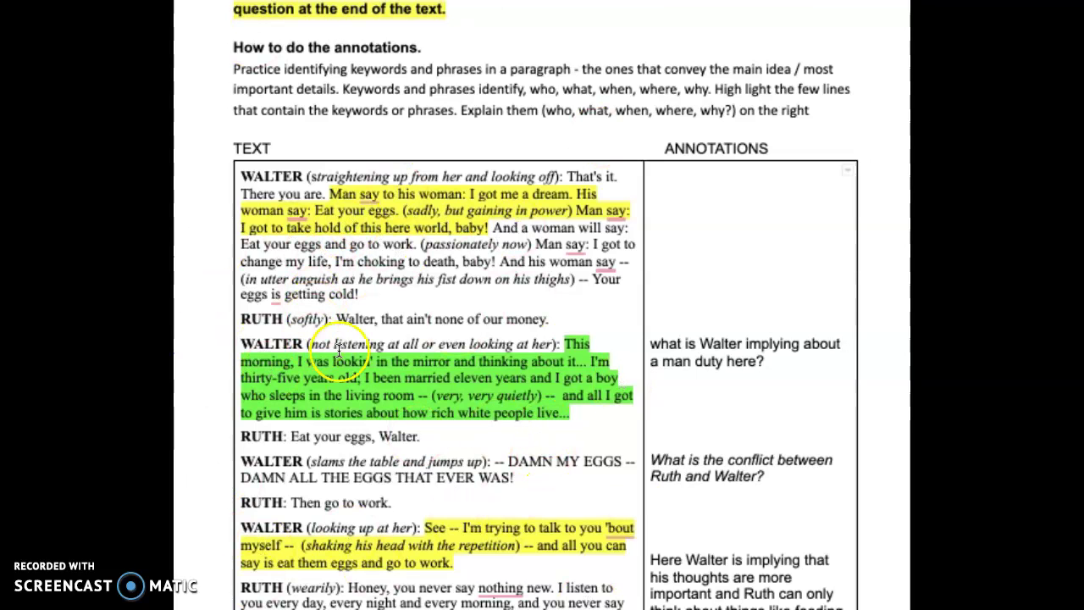
scroll(412, 342, "up", 2)
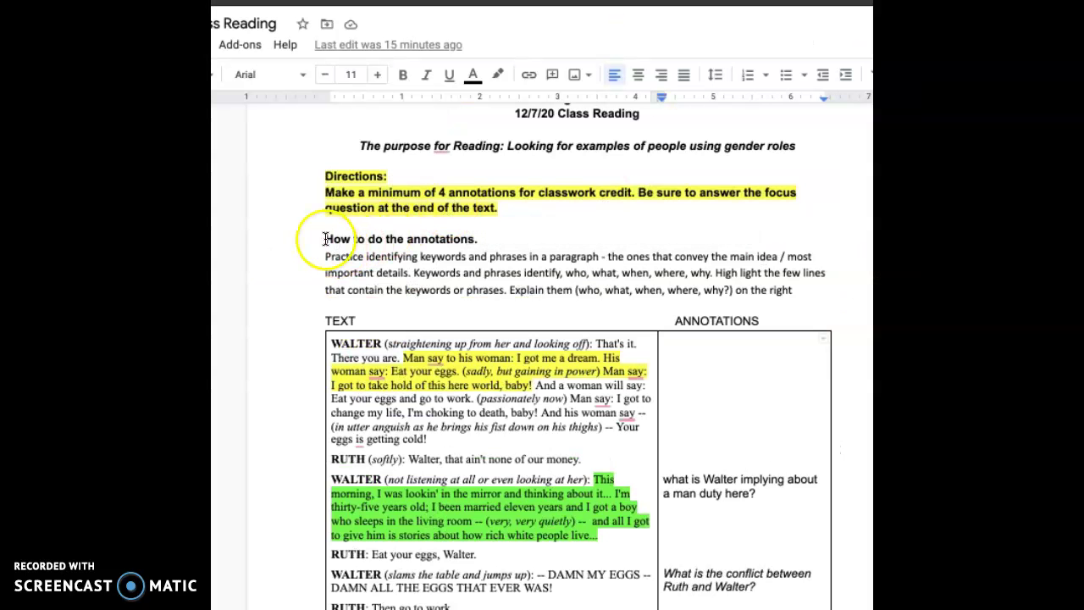
left_click_drag(241, 152, 316, 151)
left_click_drag(392, 238, 483, 238)
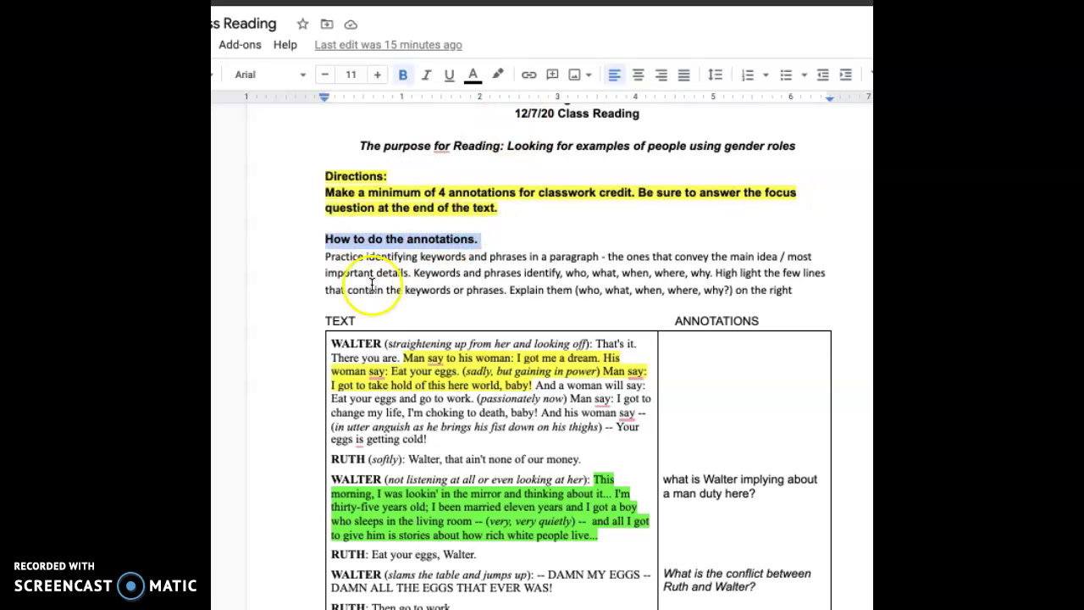
left_click(500, 75)
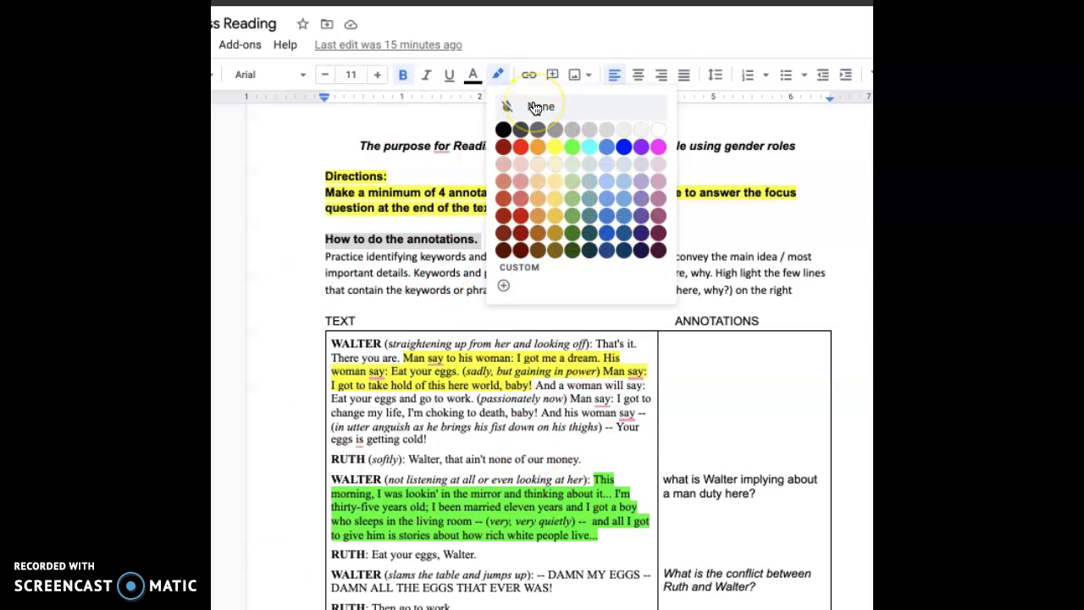
left_click(589, 146)
left_click(307, 288)
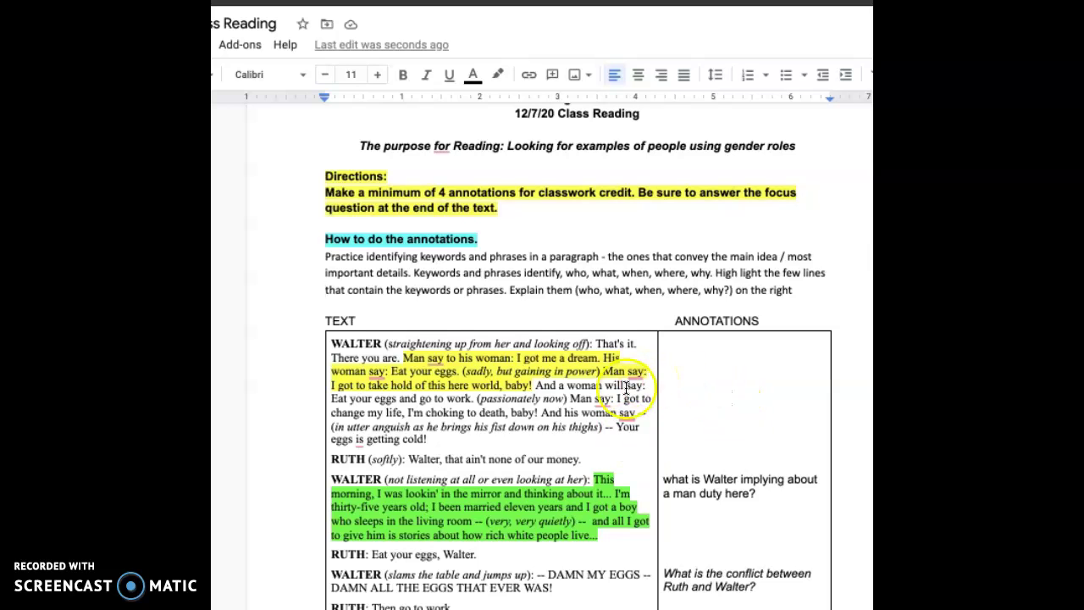
Step: Set the text colour of the hidden white annotation beside Walter's first speech to black
scroll(619, 475, "down", 5)
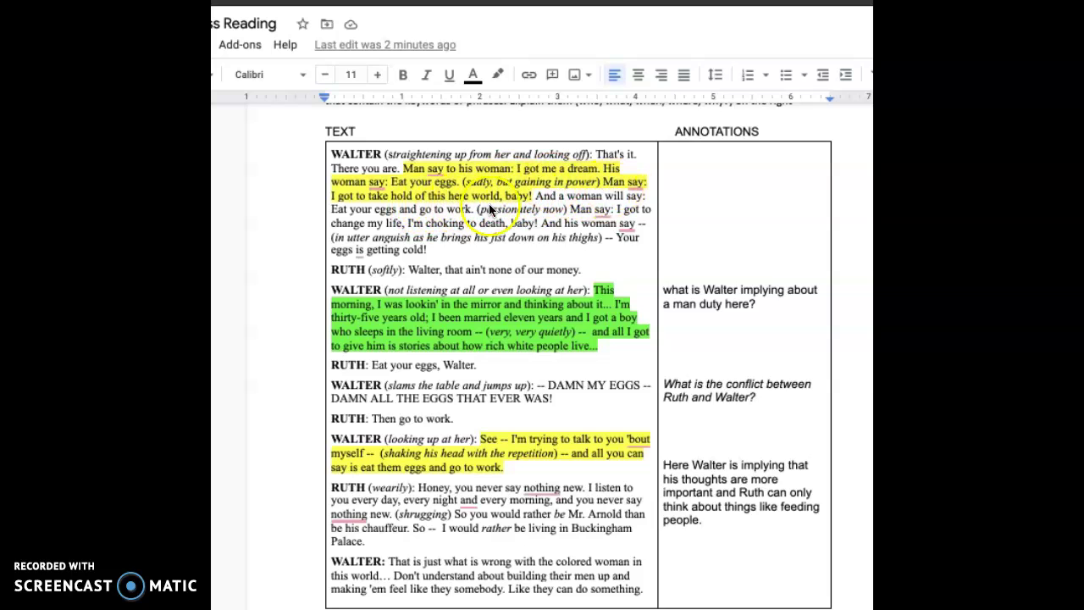
left_click(720, 172)
left_click(755, 237)
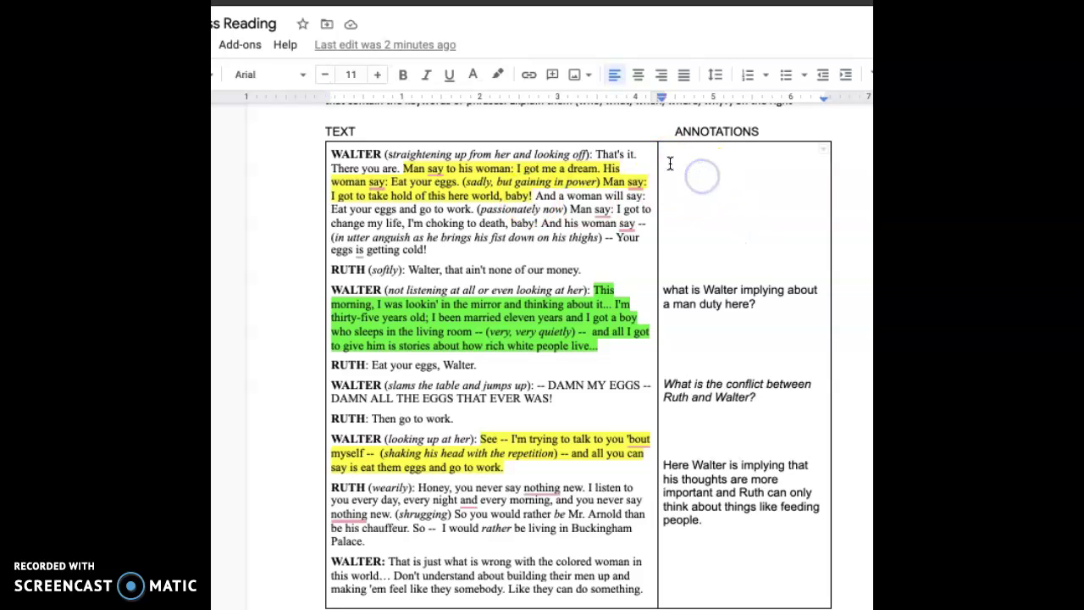
left_click(730, 220)
key("ctrl+z")
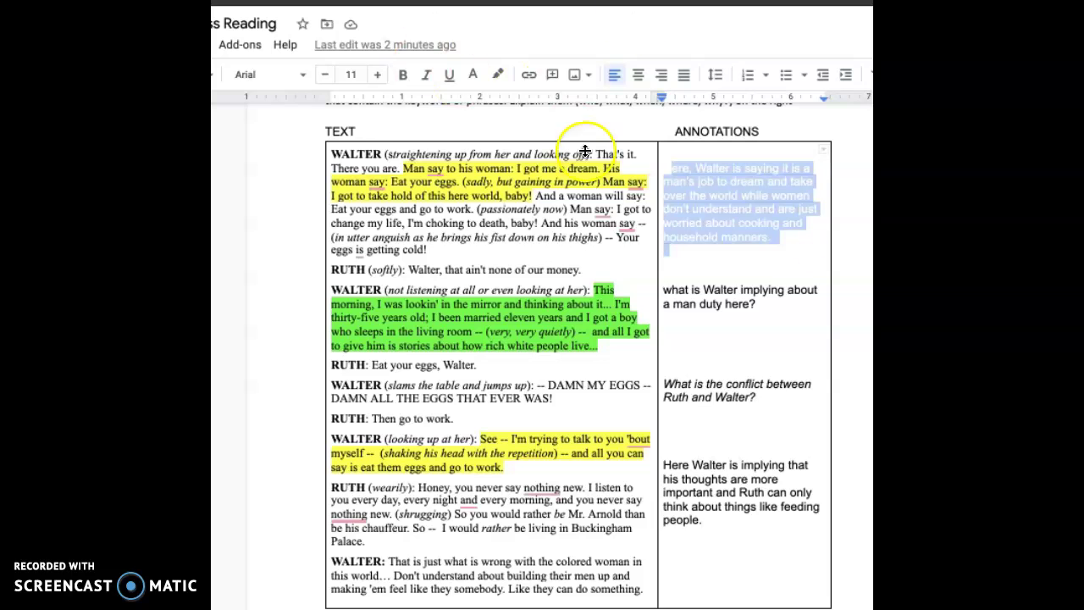
left_click(472, 74)
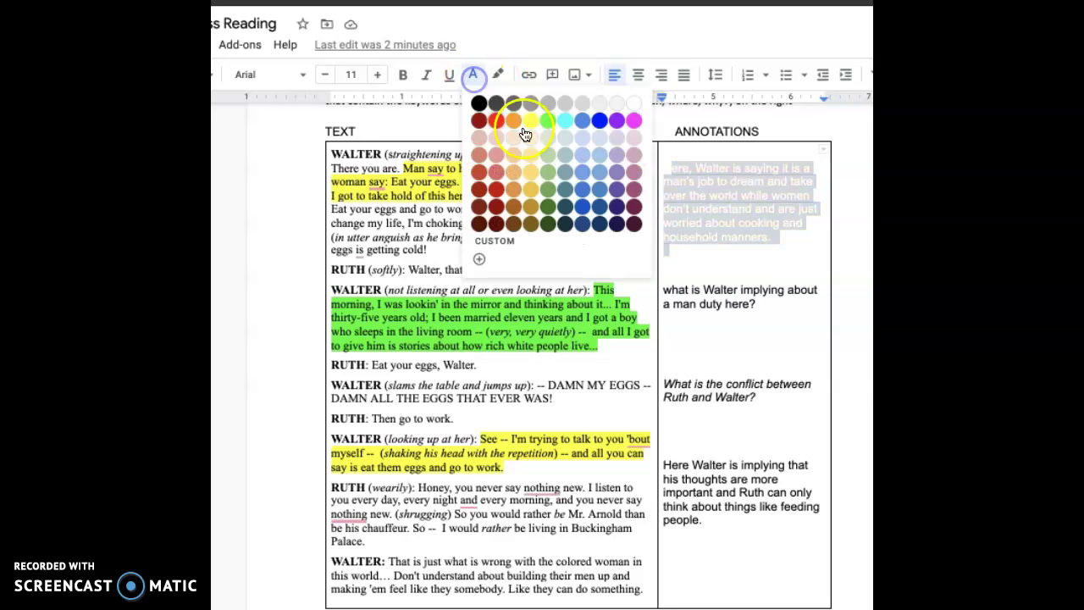
left_click(479, 103)
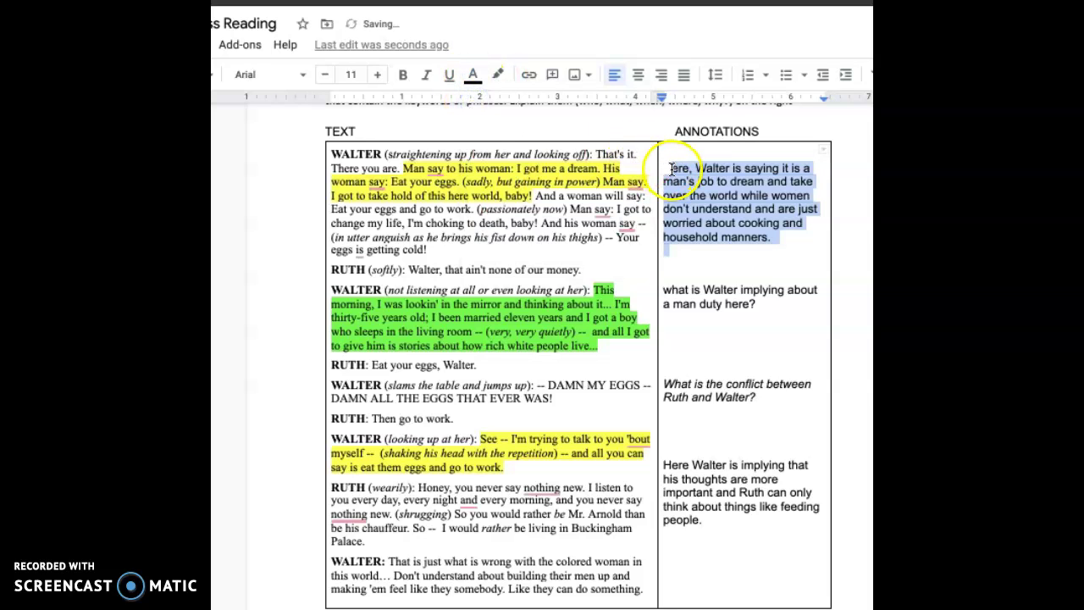
Step: Set the text colour of the remaining white first letter of "Here" in the top annotation to black
left_click_drag(670, 169, 676, 169)
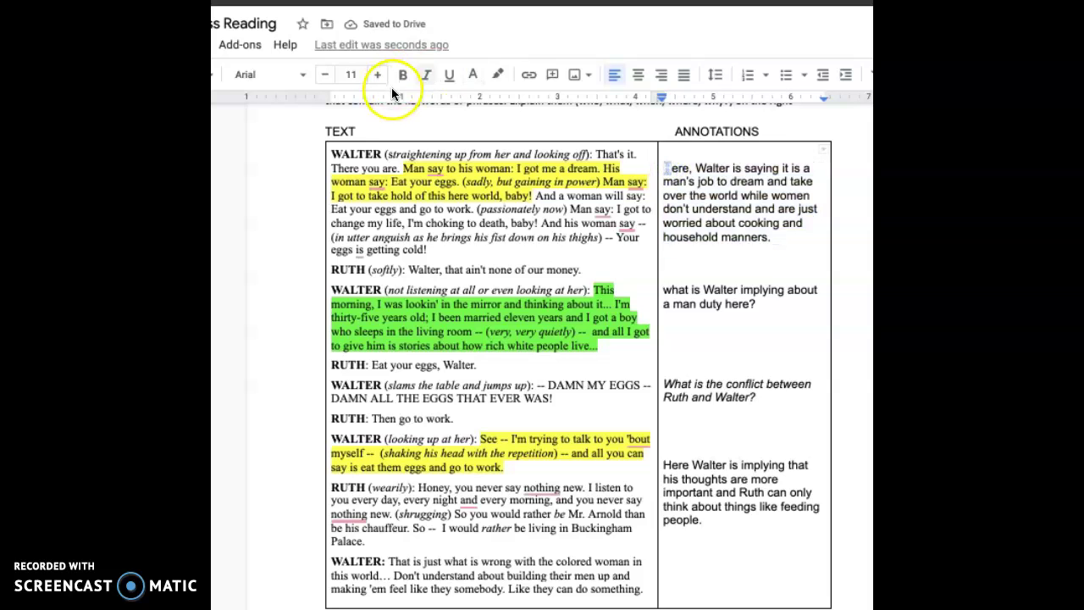
left_click(473, 74)
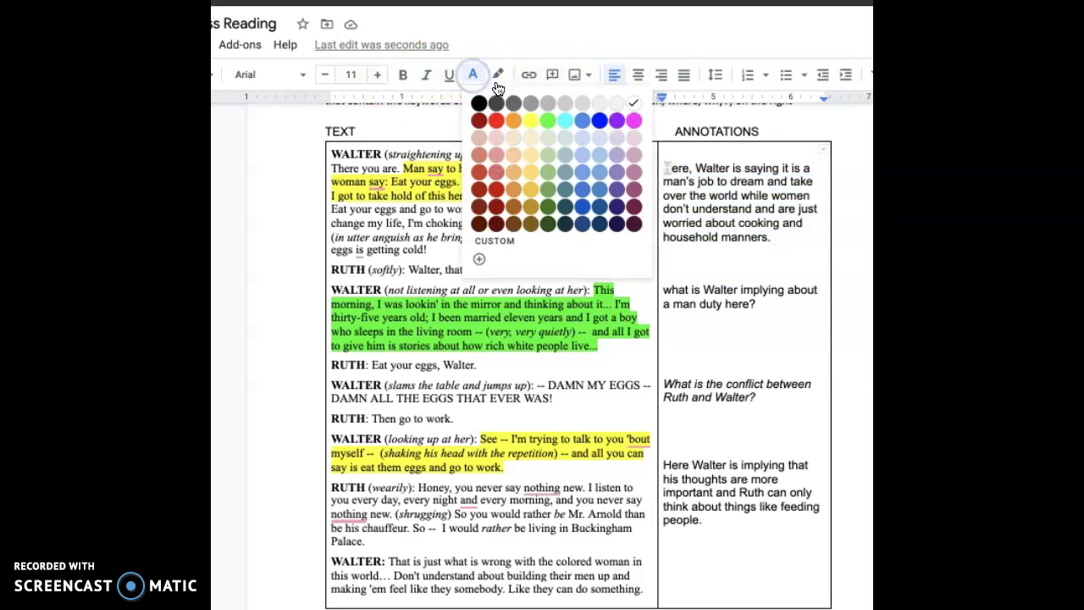
left_click(478, 103)
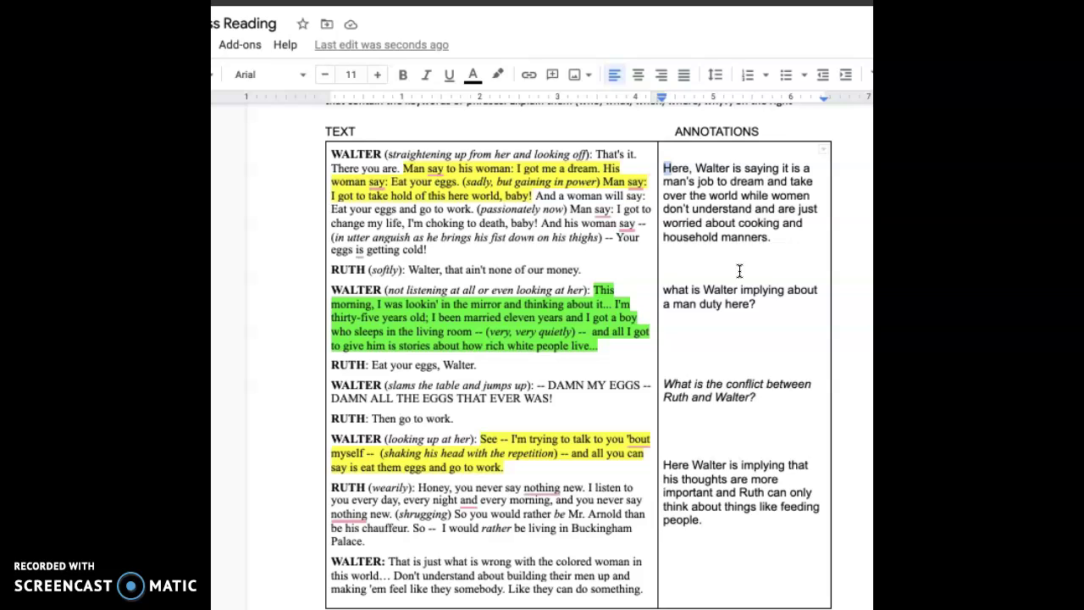
left_click(680, 203)
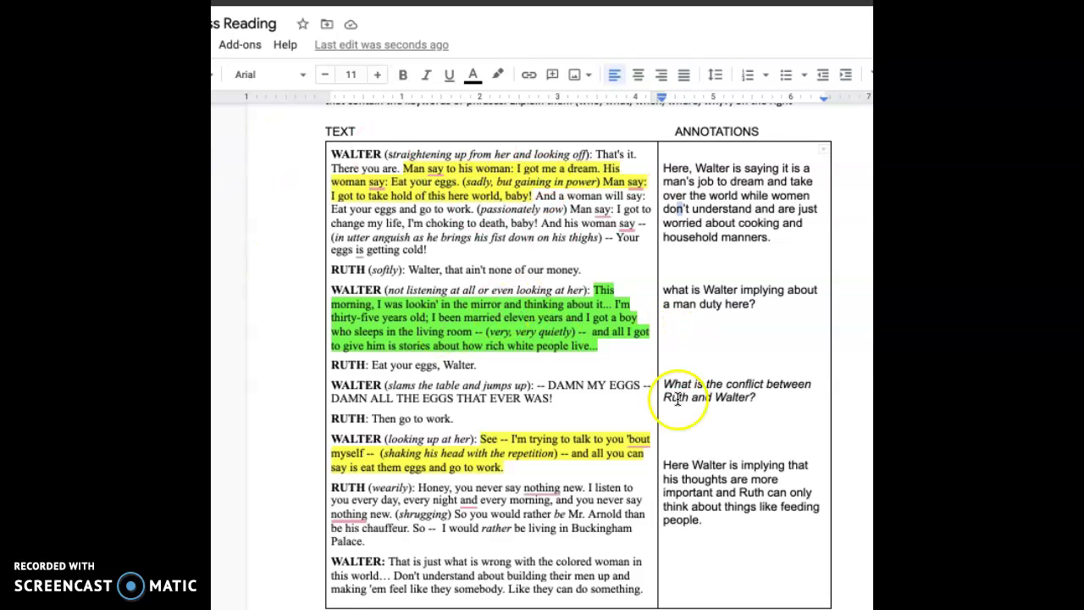
Step: Below the last annotation on the first page, add the line "When- this is a sort of 1950's housewife stereotype"
scroll(697, 466, "down", 2)
scroll(698, 466, "down", 3)
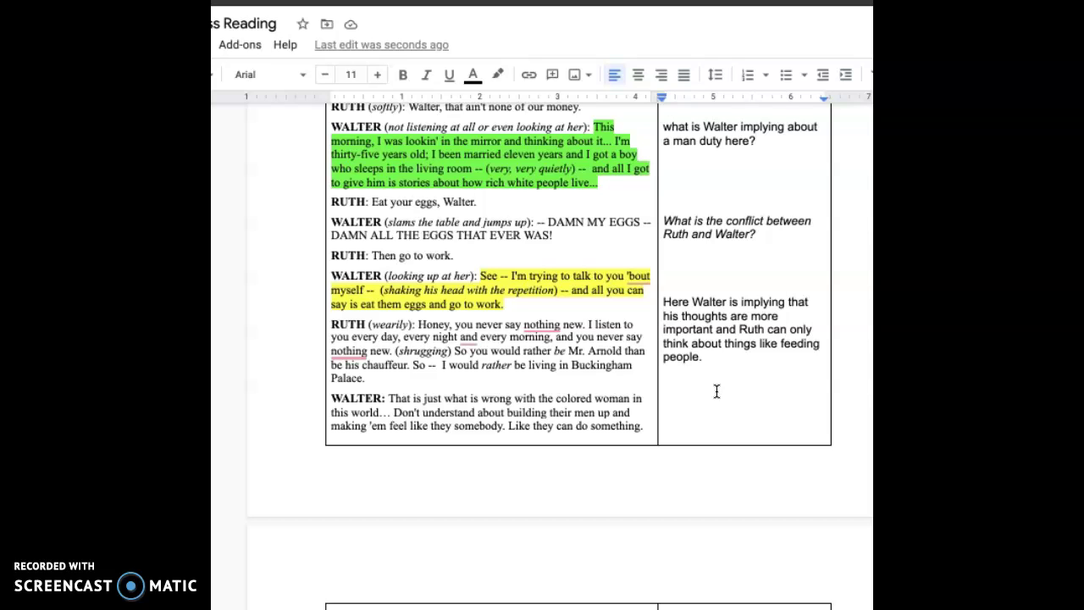
left_click(735, 378)
key("Return")
type("When- thius is")
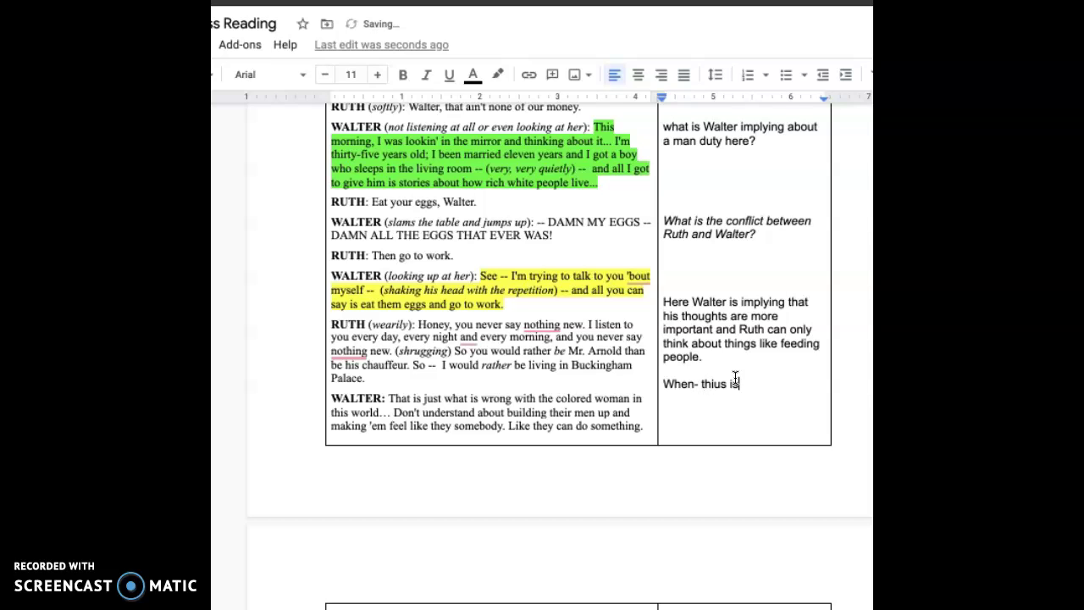
key("BackSpace")
key("BackSpace")
key("BackSpace")
key("BackSpace")
key("BackSpace")
type("s is a sort of 190")
key("BackSpace")
type("50's house-wi")
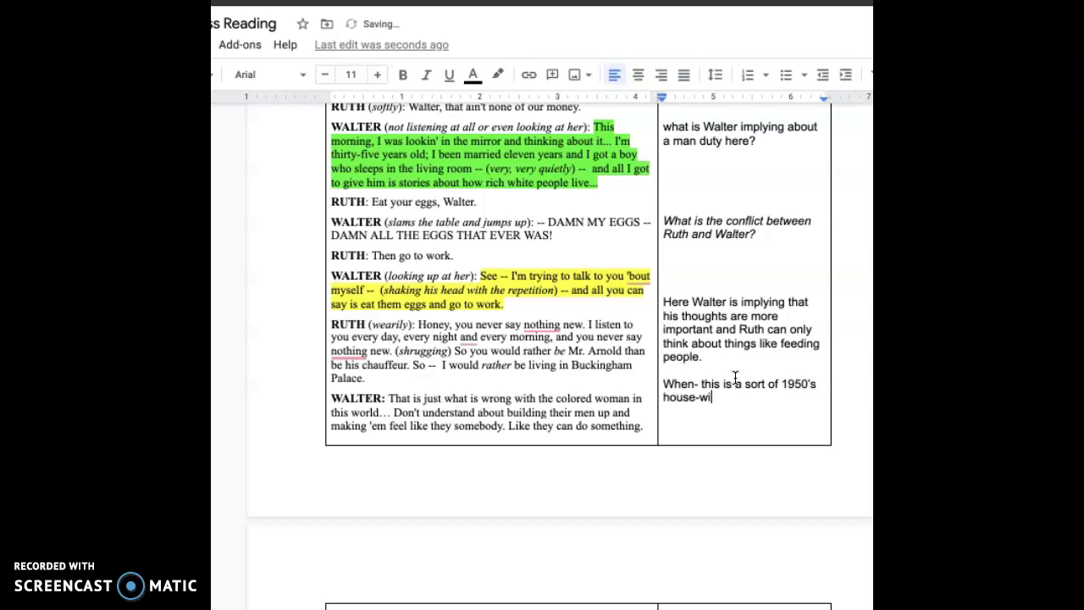
key("BackSpace")
key("BackSpace")
key("BackSpace")
type("wife stereotype")
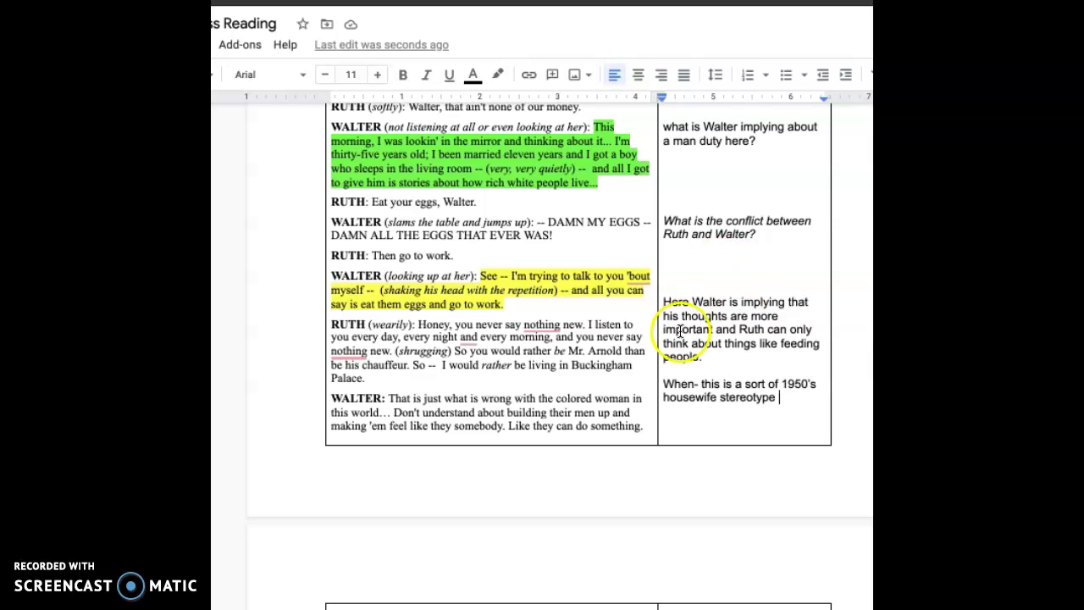
Step: Review the sample annotations and the rest of the reading through to the focus question at the end
scroll(710, 356, "up", 2)
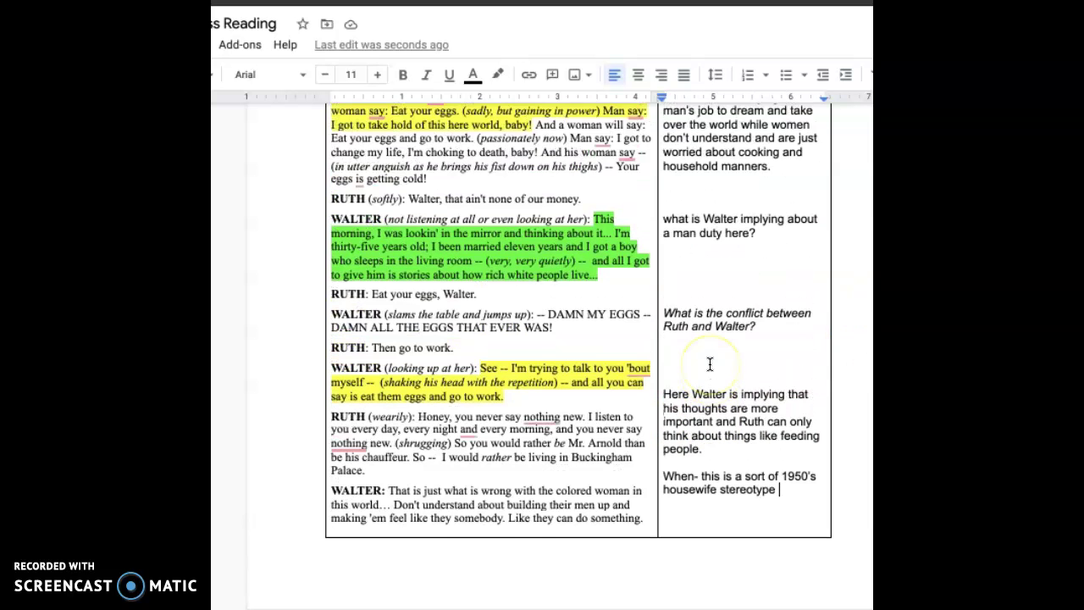
scroll(710, 364, "up", 3)
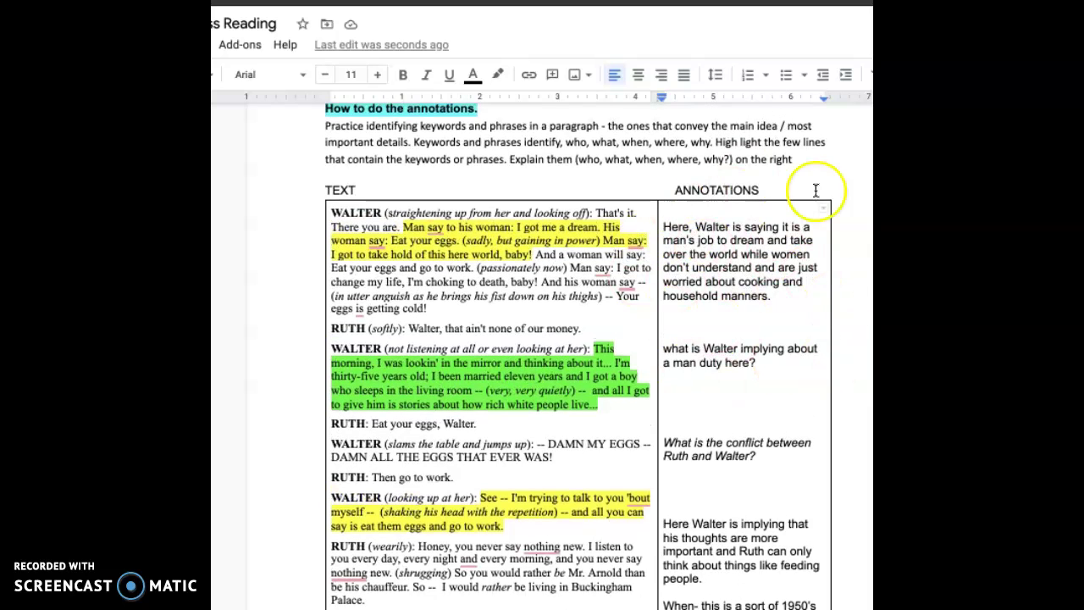
scroll(738, 301, "down", 3)
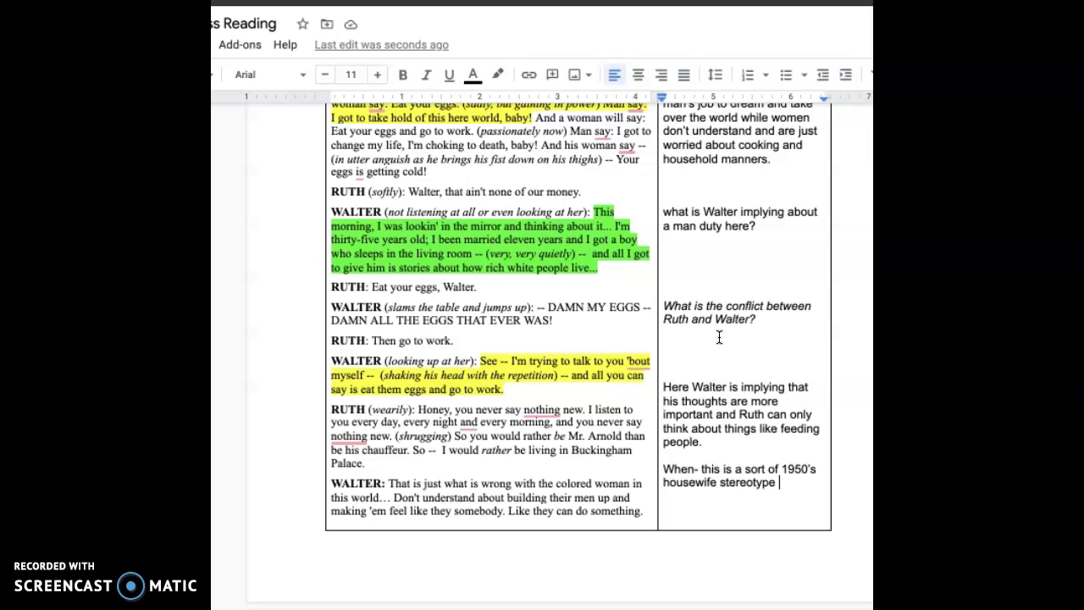
scroll(629, 387, "down", 8)
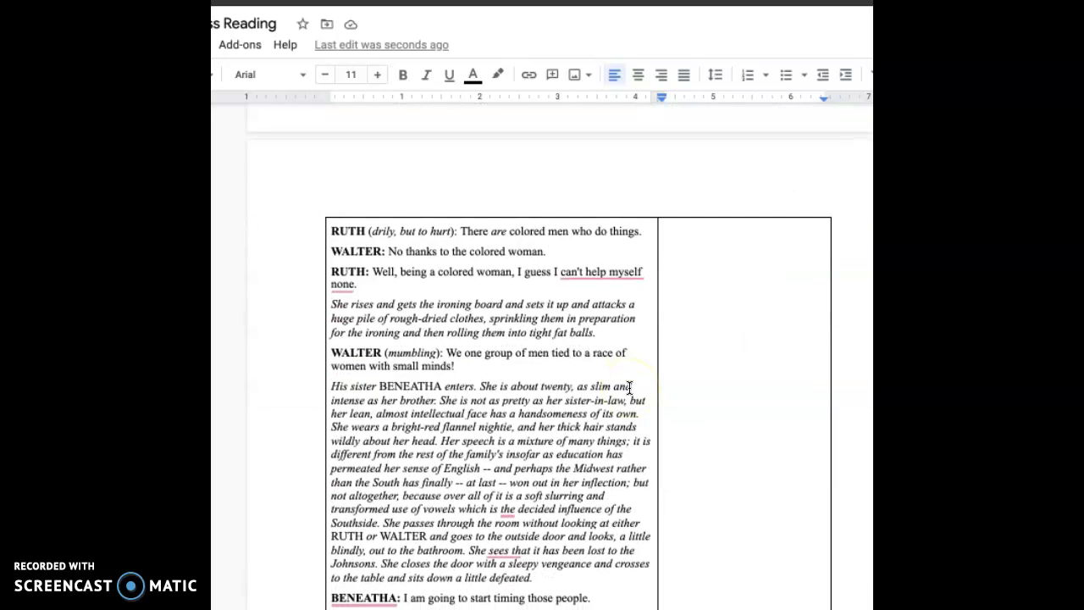
scroll(629, 388, "down", 15)
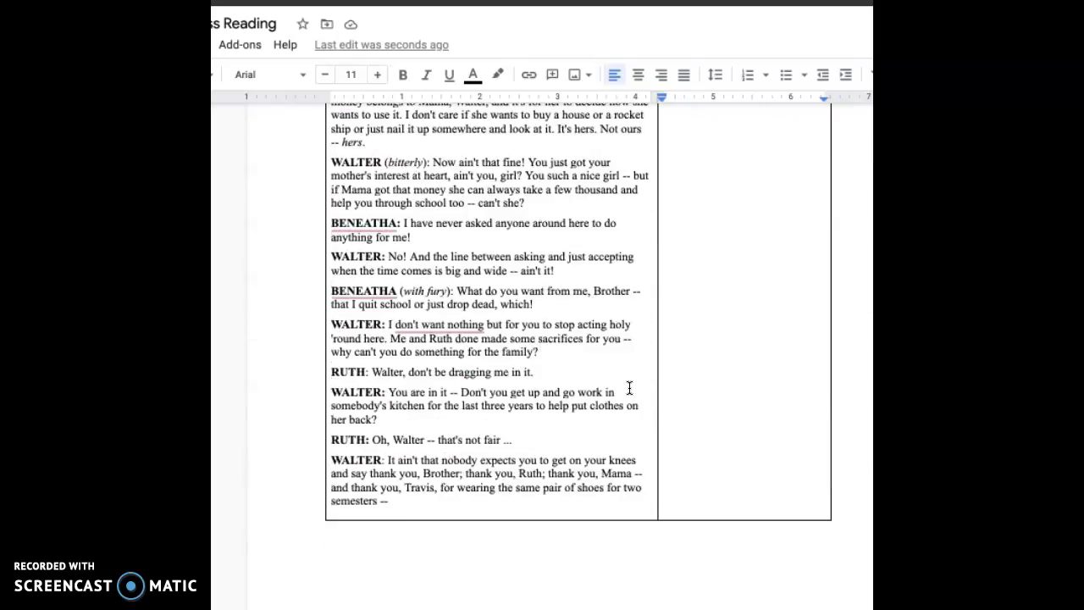
scroll(630, 388, "down", 18)
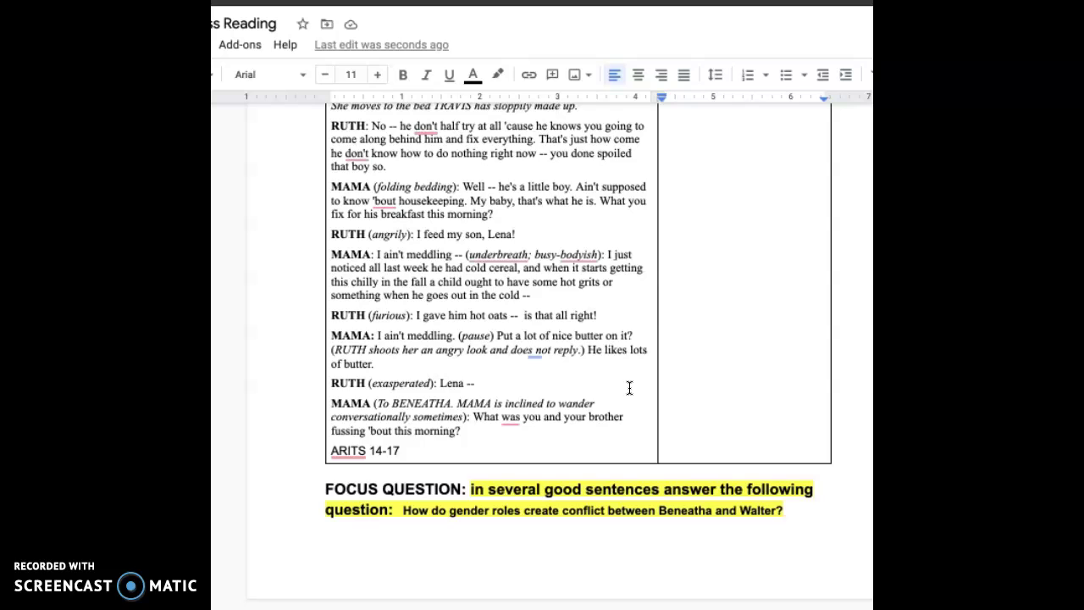
left_click(659, 502)
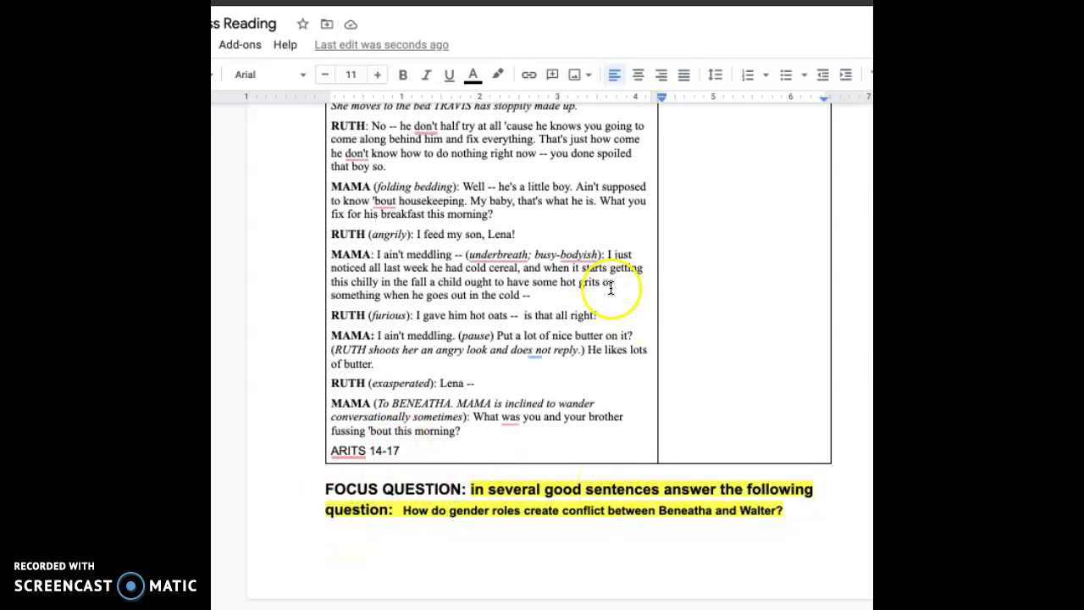
scroll(610, 288, "up", 3)
scroll(610, 288, "down", 3)
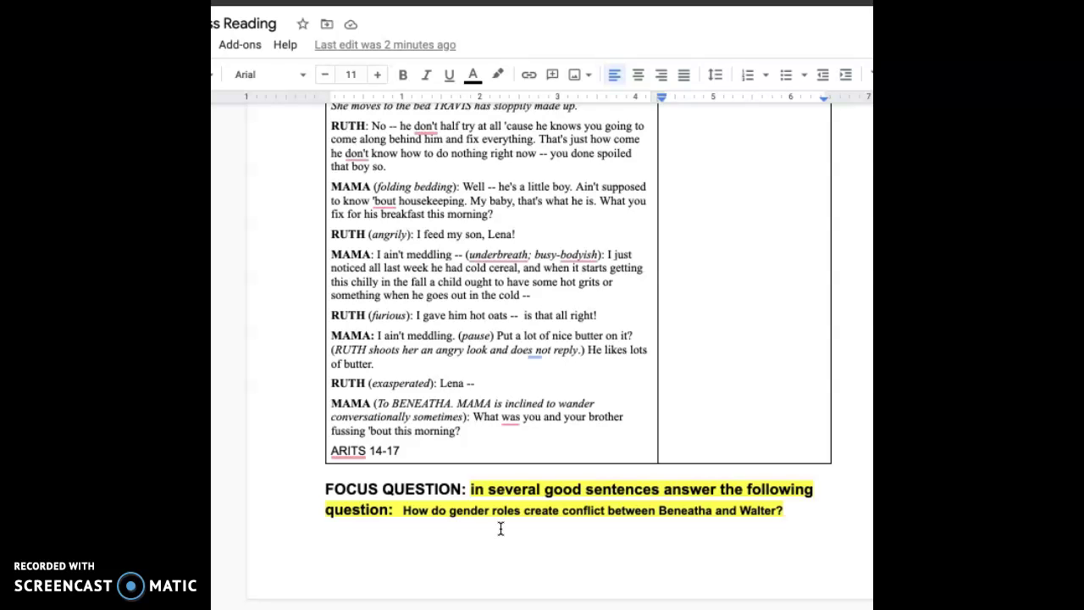
Step: Review the directions, the sample annotations, the focus question and the opening passage of the second page again
scroll(495, 330, "up", 20)
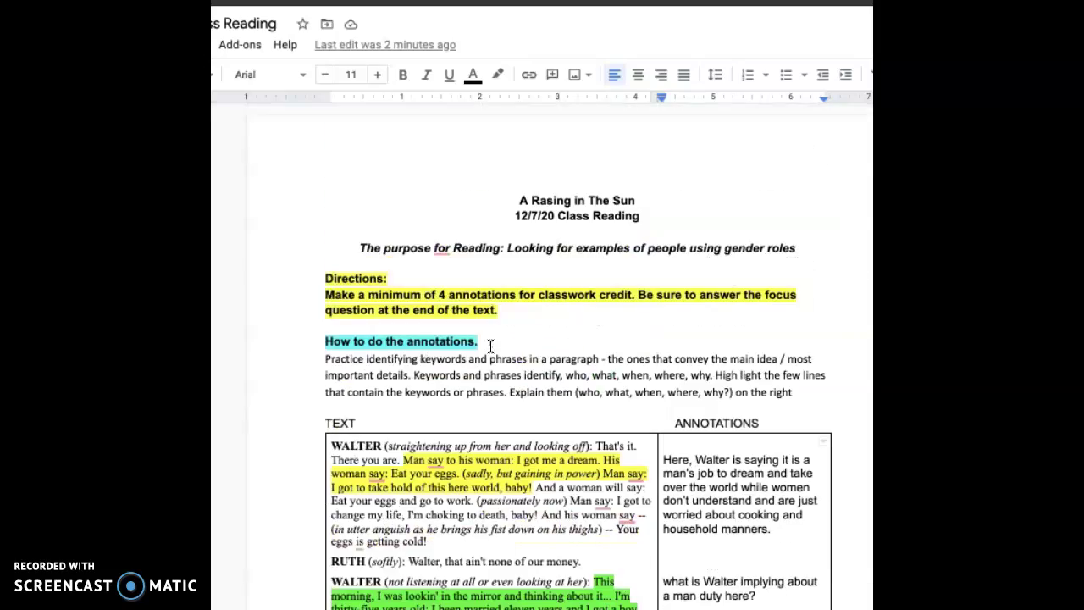
scroll(490, 346, "down", 3)
scroll(659, 396, "down", 7)
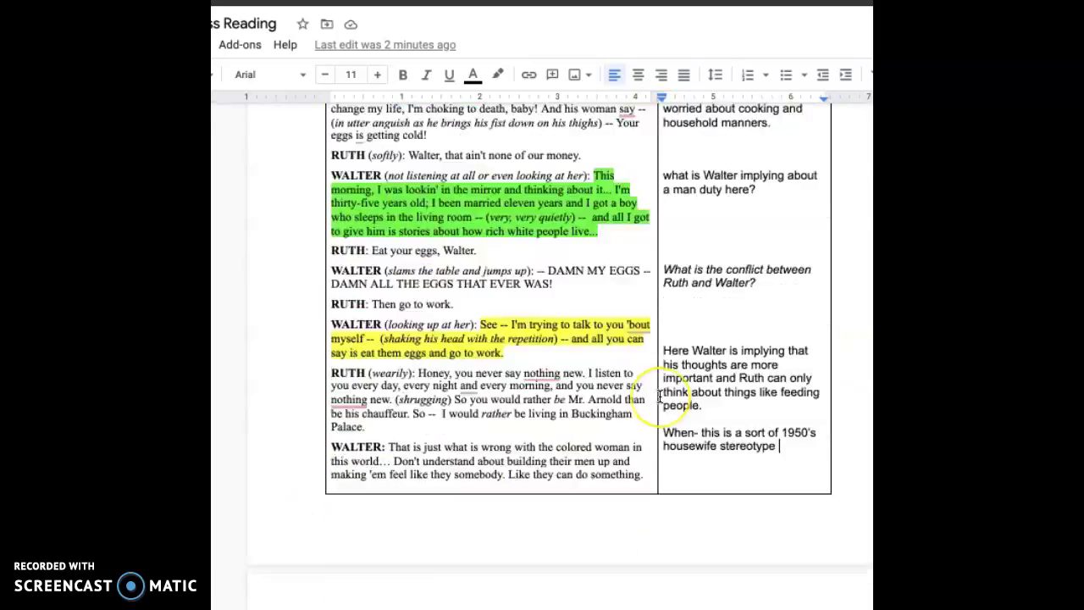
scroll(660, 397, "down", 15)
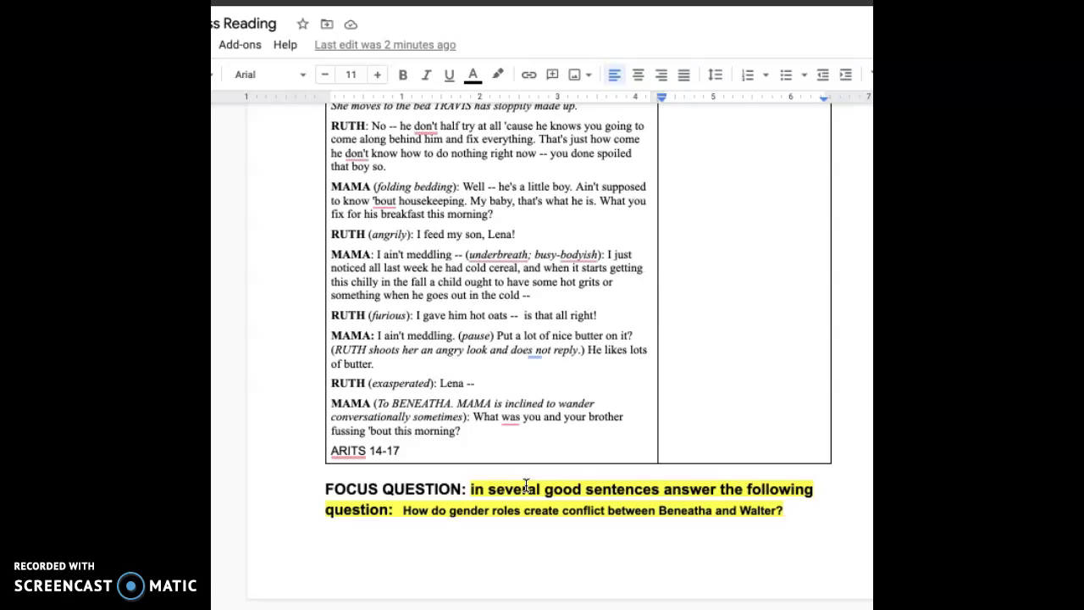
scroll(475, 381, "up", 15)
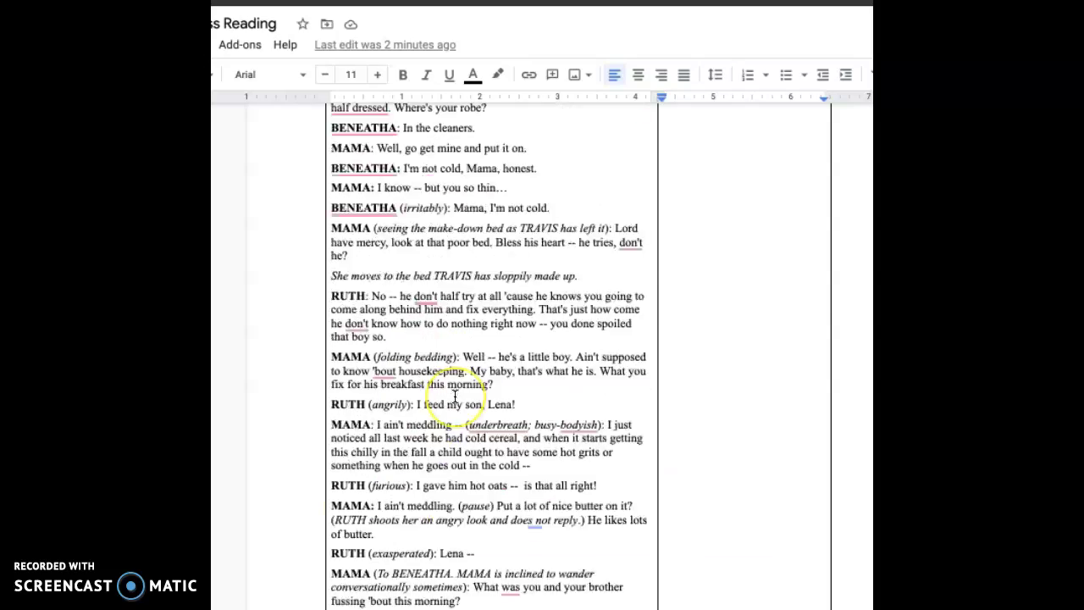
scroll(455, 397, "up", 20)
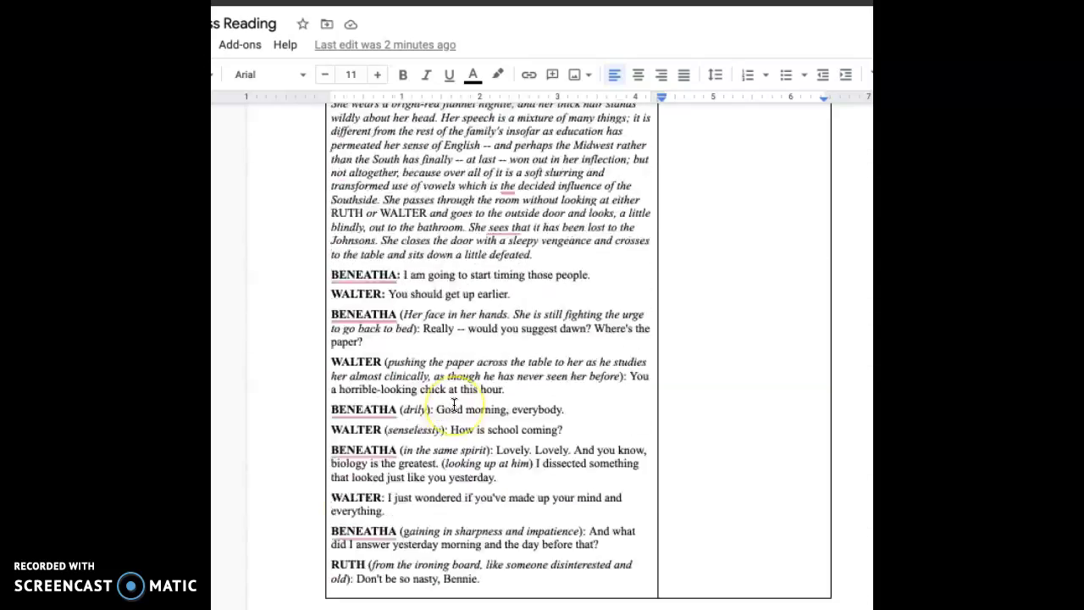
scroll(455, 409, "down", 6)
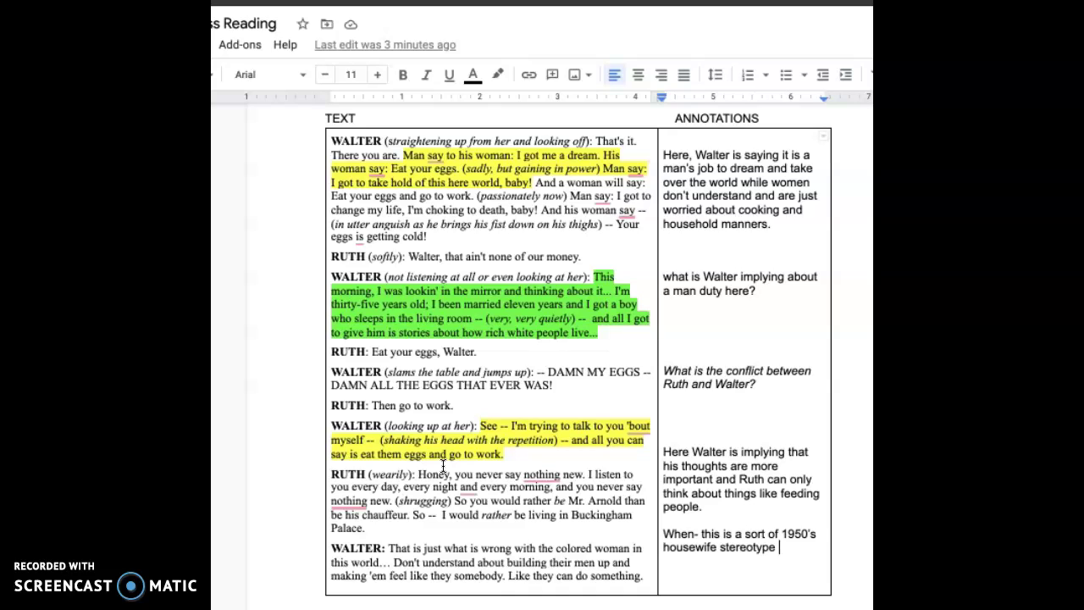
scroll(598, 401, "down", 1)
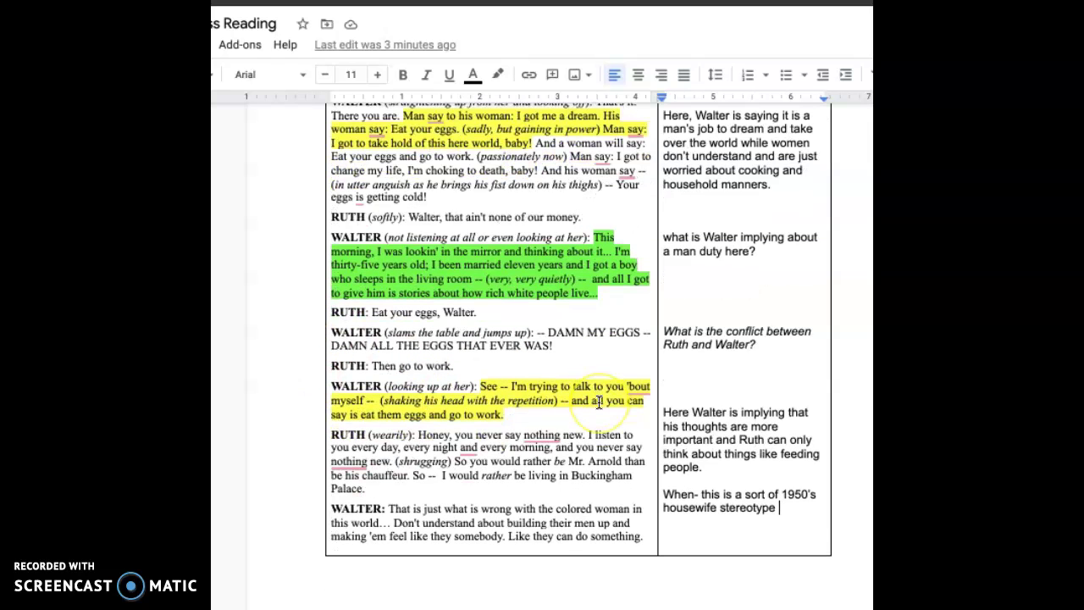
scroll(559, 373, "down", 1)
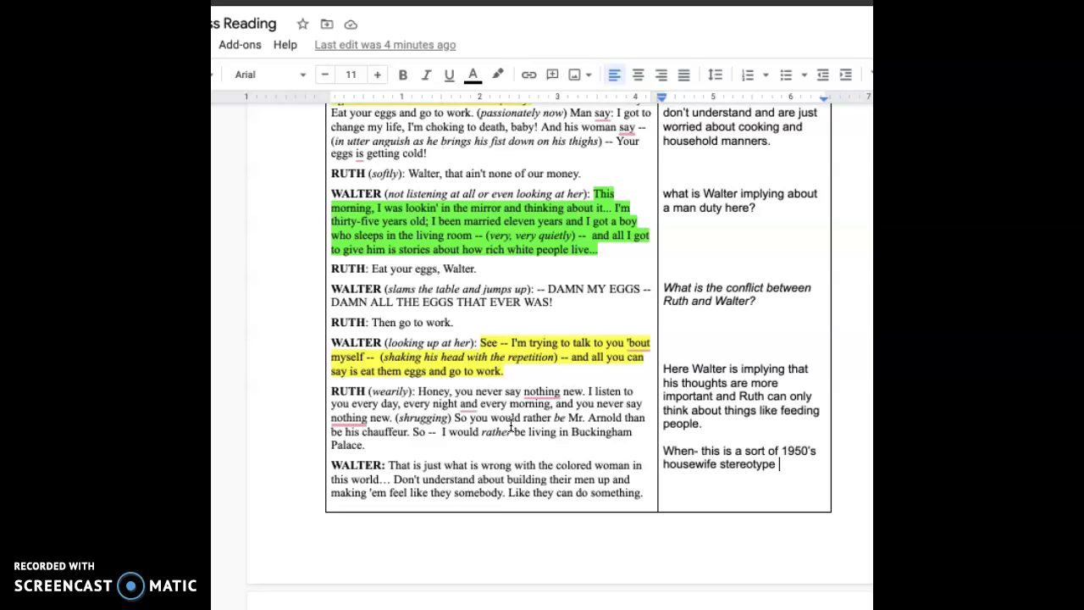
scroll(508, 460, "down", 3)
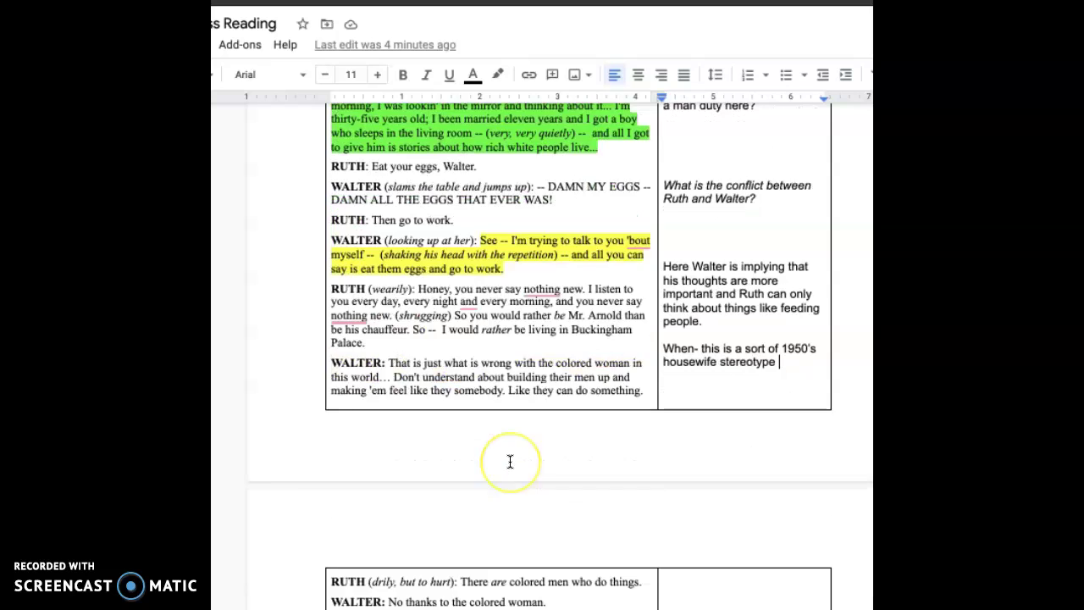
scroll(510, 461, "down", 3)
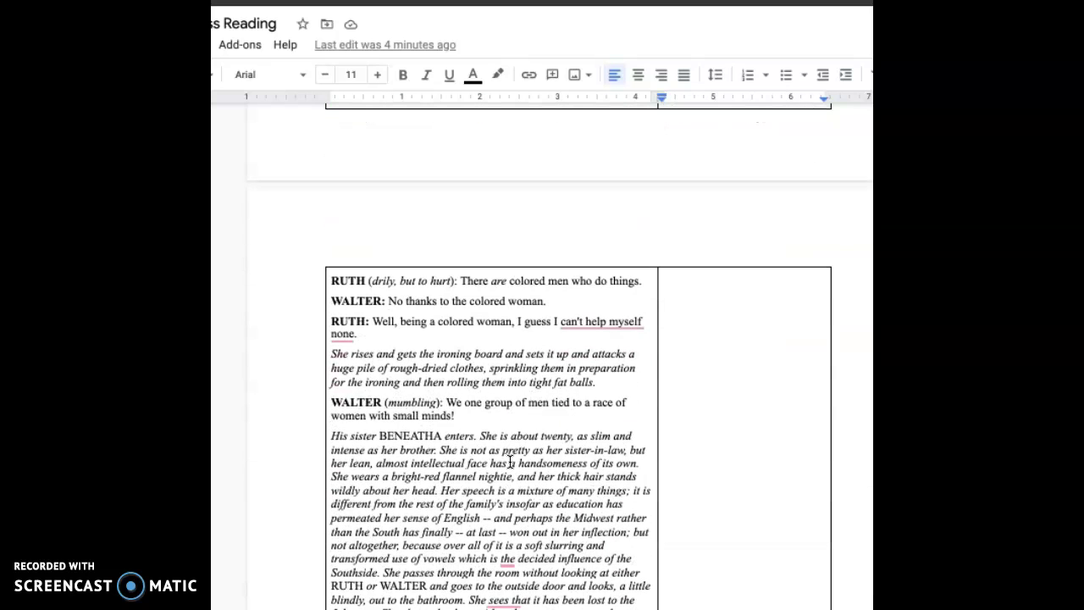
scroll(449, 353, "down", 1)
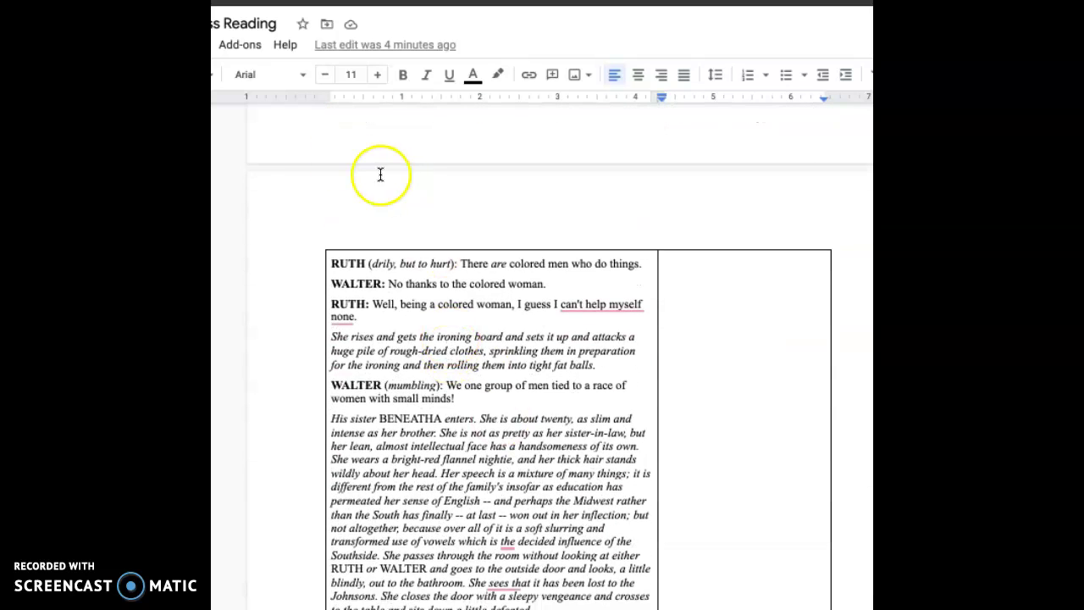